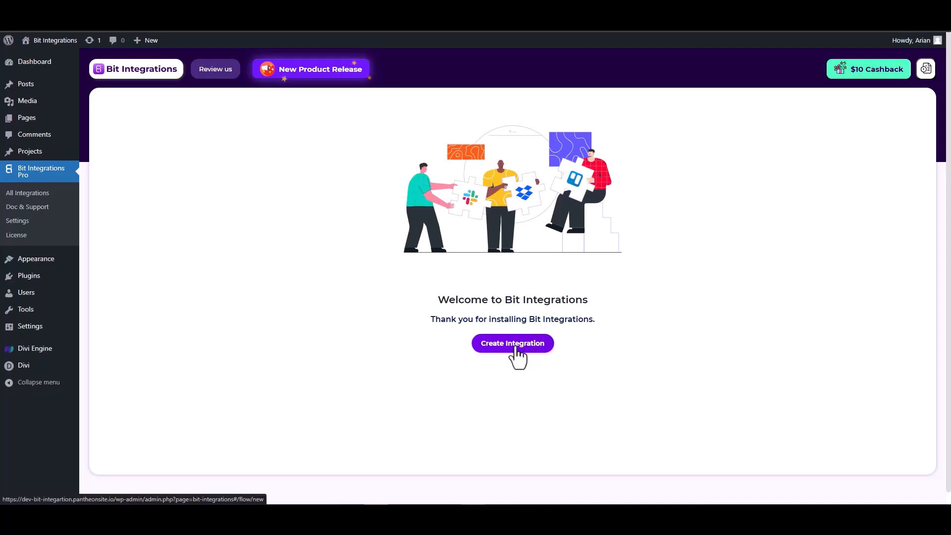
Step: Create an integration with the Divi Form by Divi Engine trigger and fetch a form submission
click(429, 133)
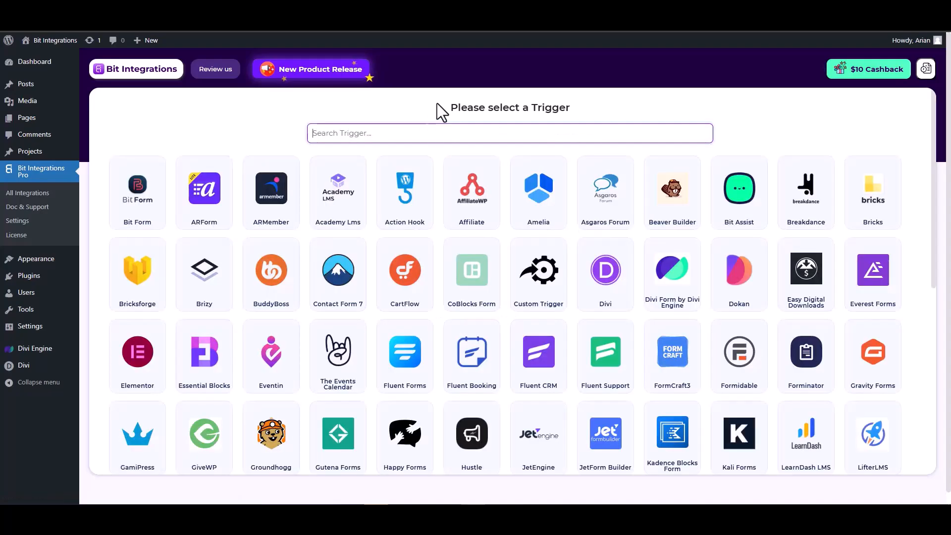
text(divi)
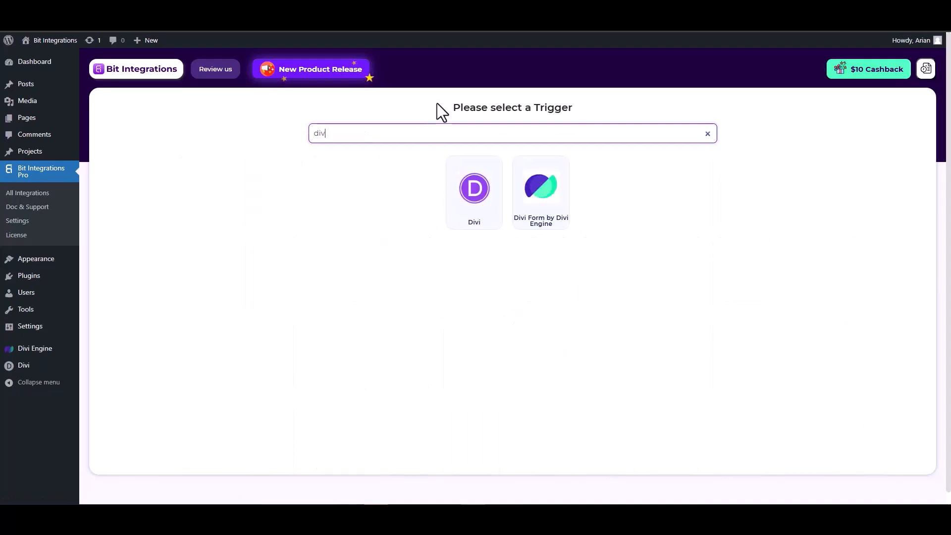
click(544, 214)
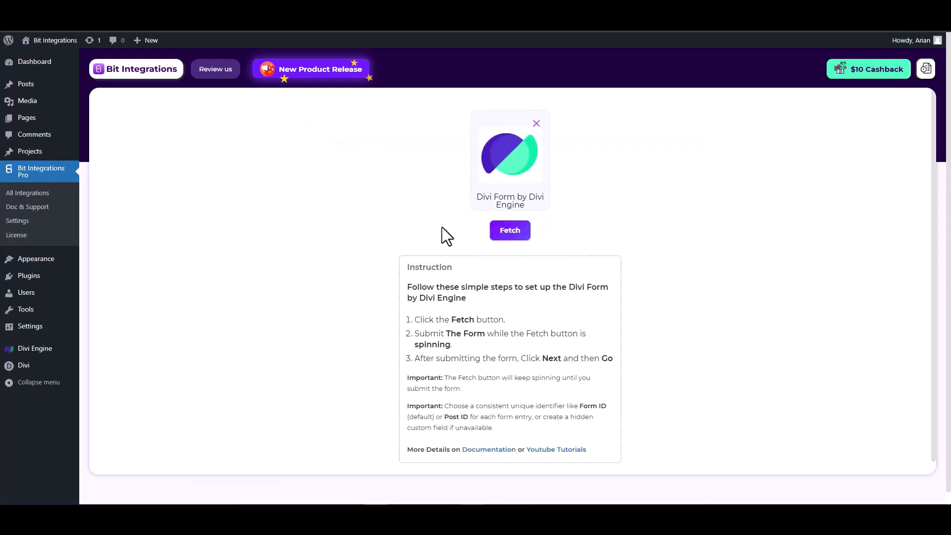
click(510, 231)
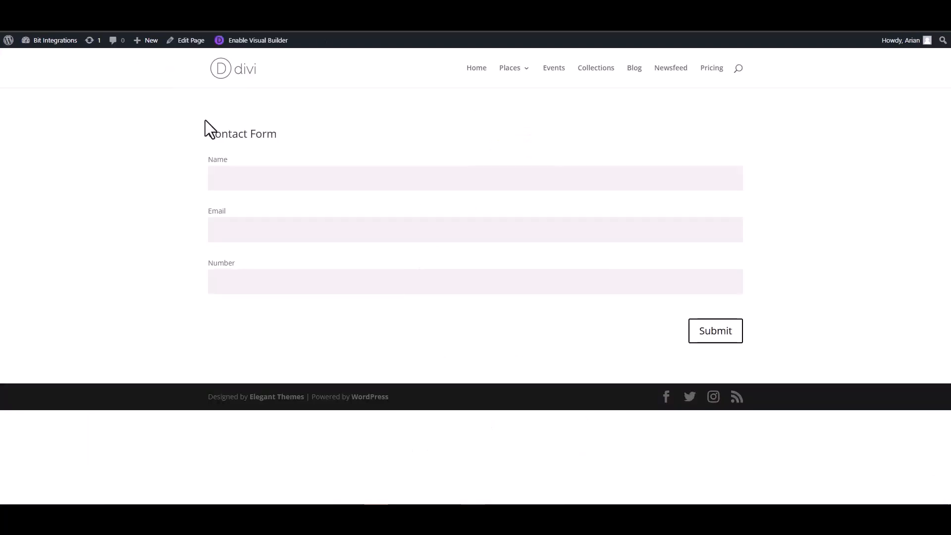
Step: Fill the Contact Form's Name, Email and Number fields with test values and submit it
click(268, 180)
click(715, 234)
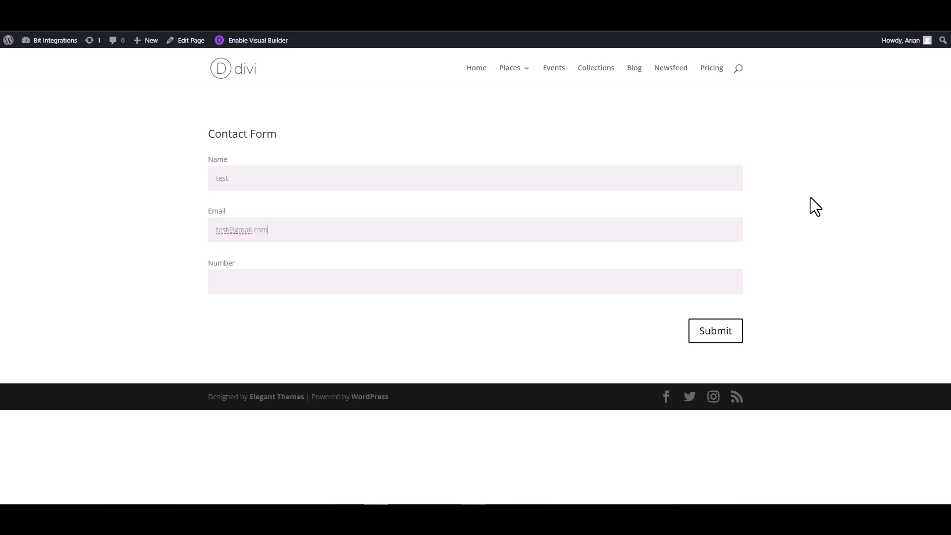
click(693, 279)
click(706, 337)
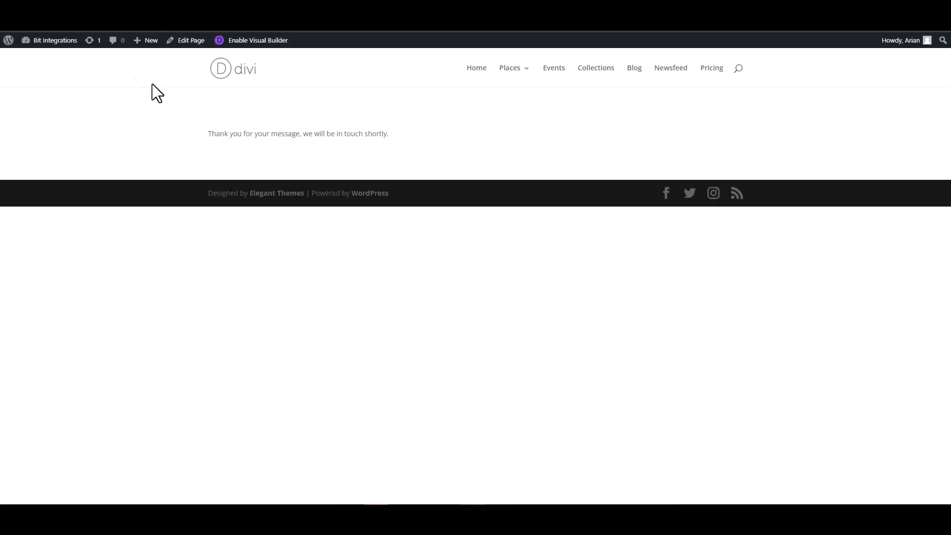
Step: Set the fetched Email field's type to email and the Number field's type to number
click(54, 5)
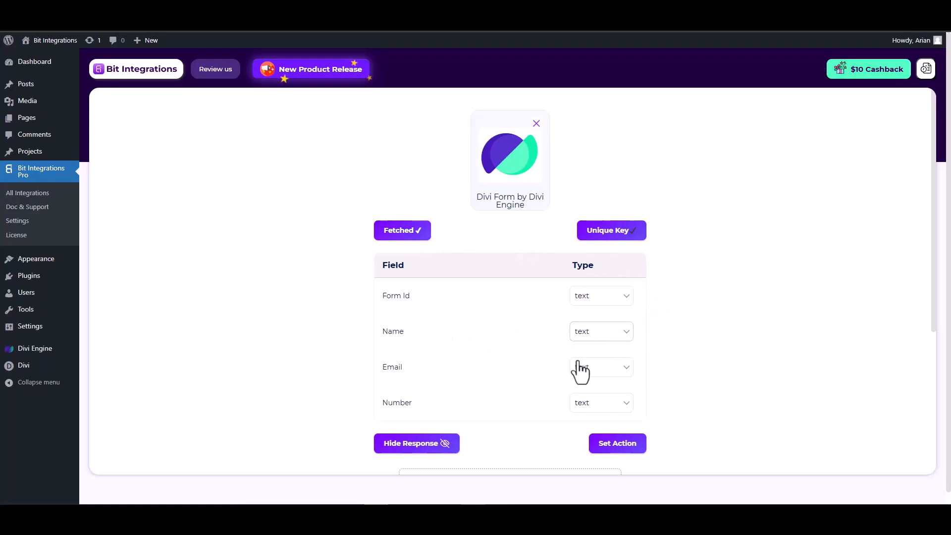
scroll(585, 354, down, 1)
click(596, 320)
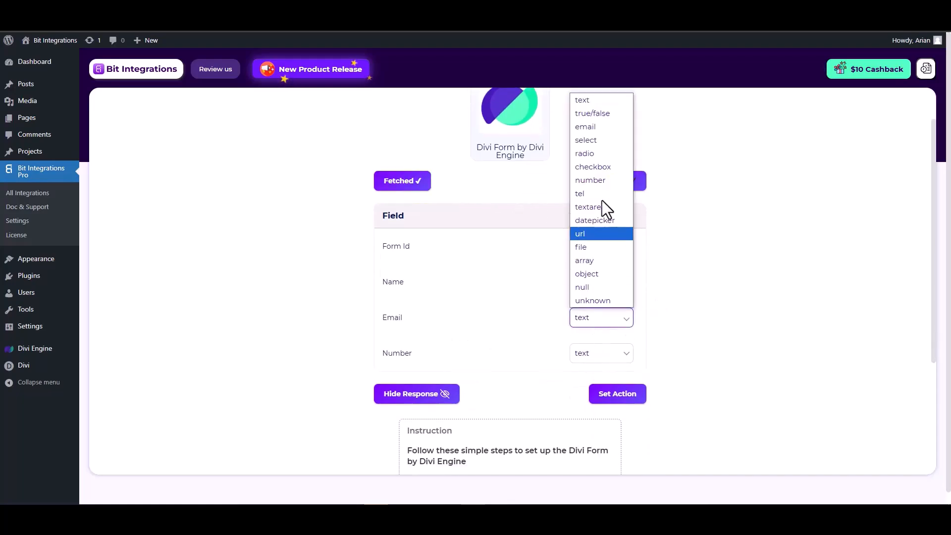
click(589, 128)
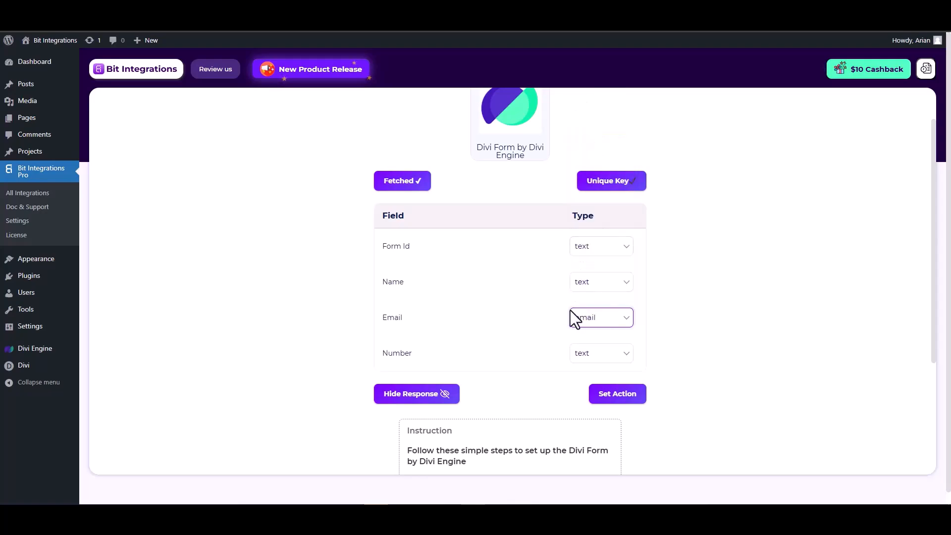
click(591, 354)
click(594, 217)
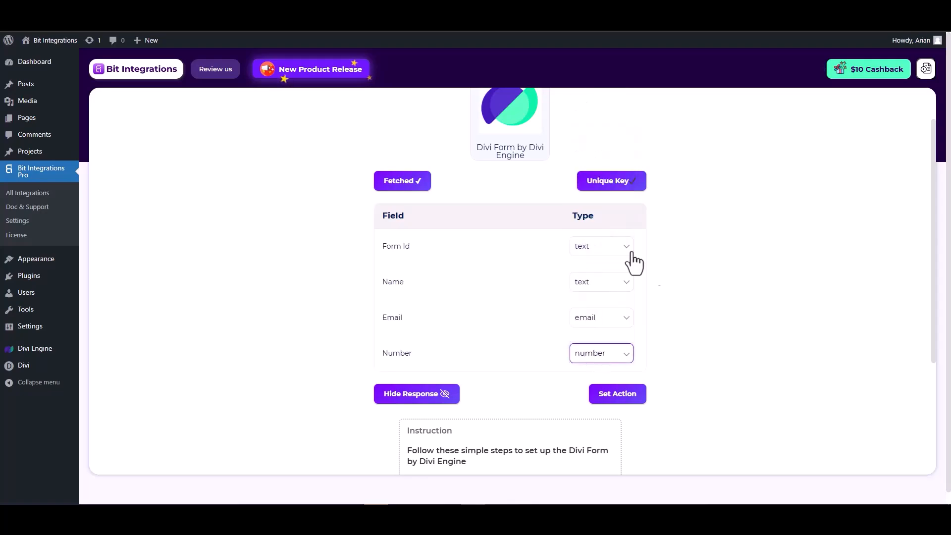
click(618, 397)
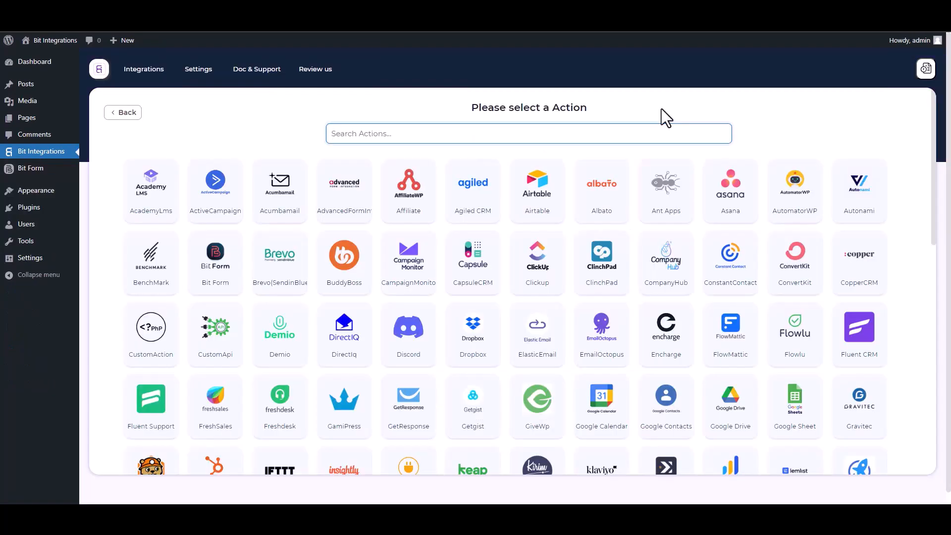
Step: Search 'n8', pick N8n as the action and focus its webhook Link field
text(n8)
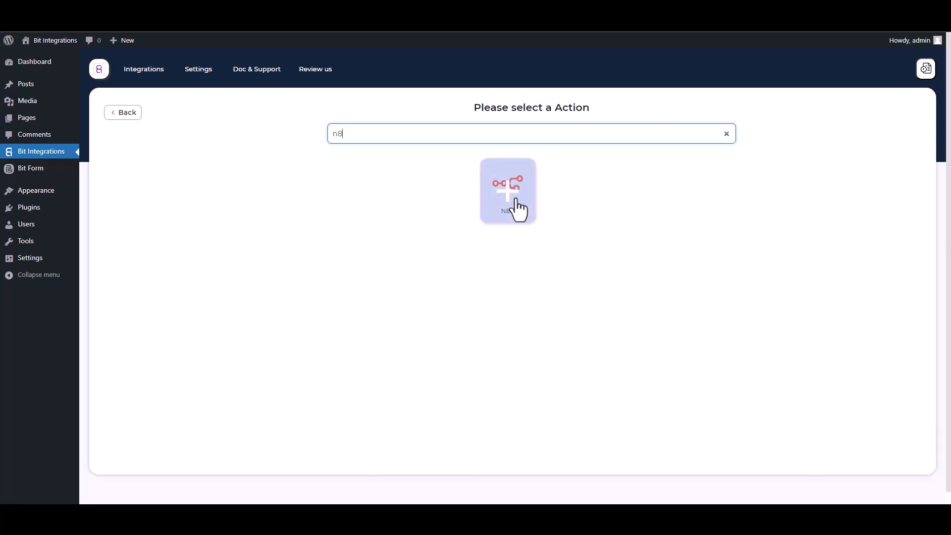
click(515, 206)
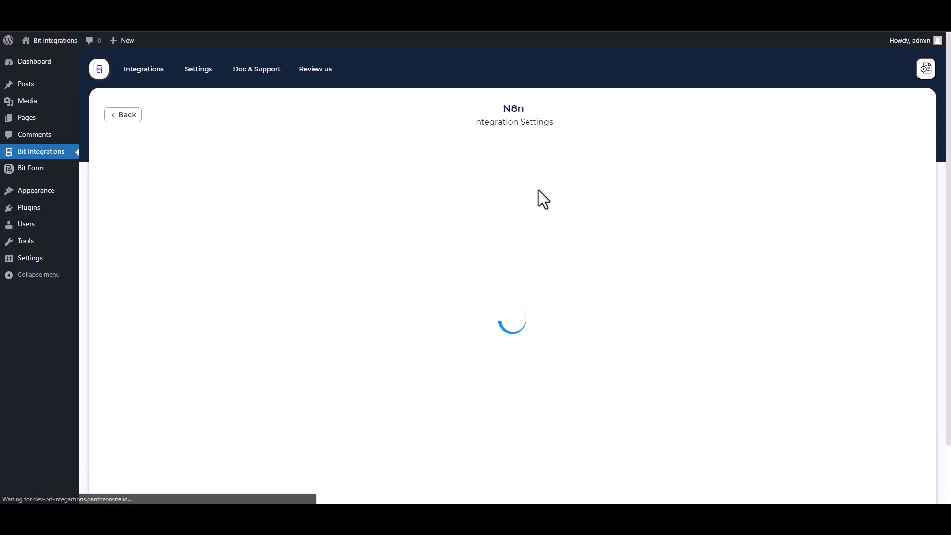
click(240, 240)
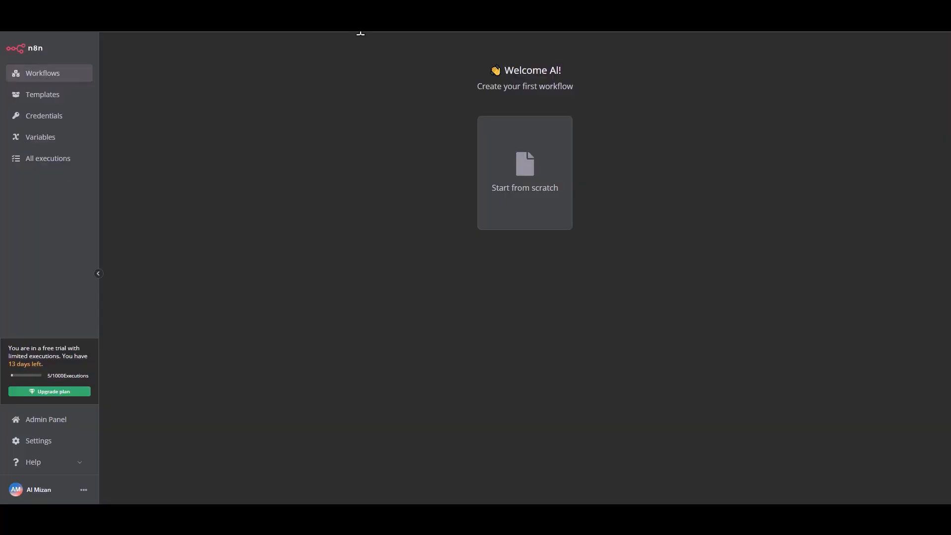
Step: Start a blank n8n workflow and name it 'Bit Integrations'
click(525, 202)
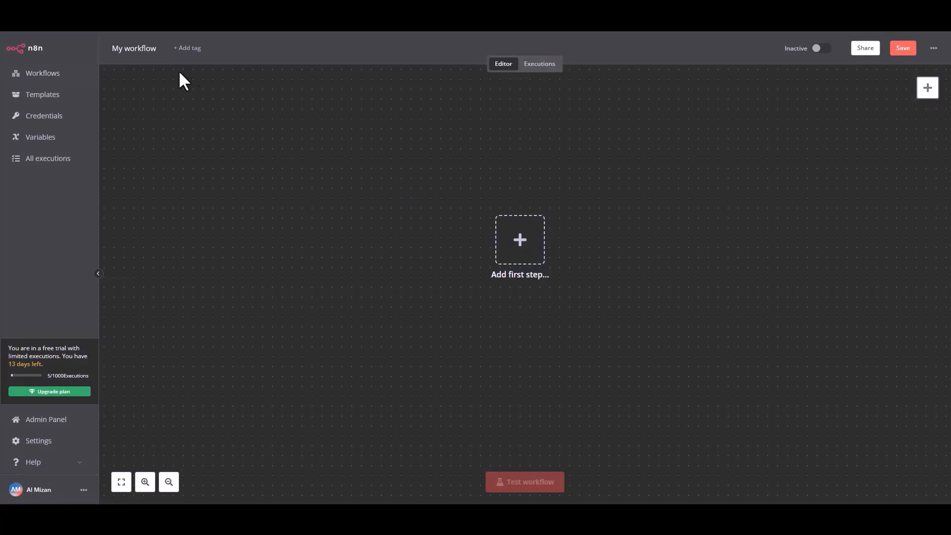
click(139, 48)
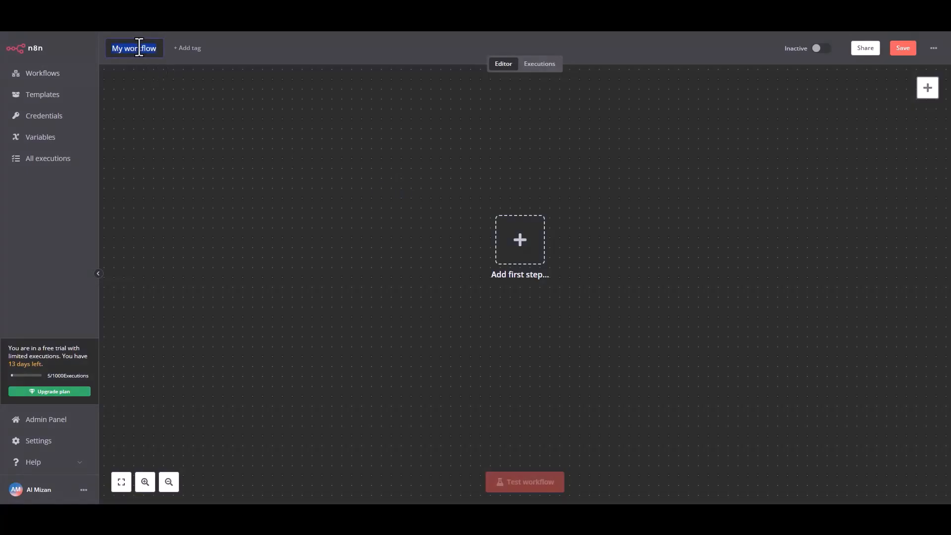
text(Bit Integrations)
click(260, 99)
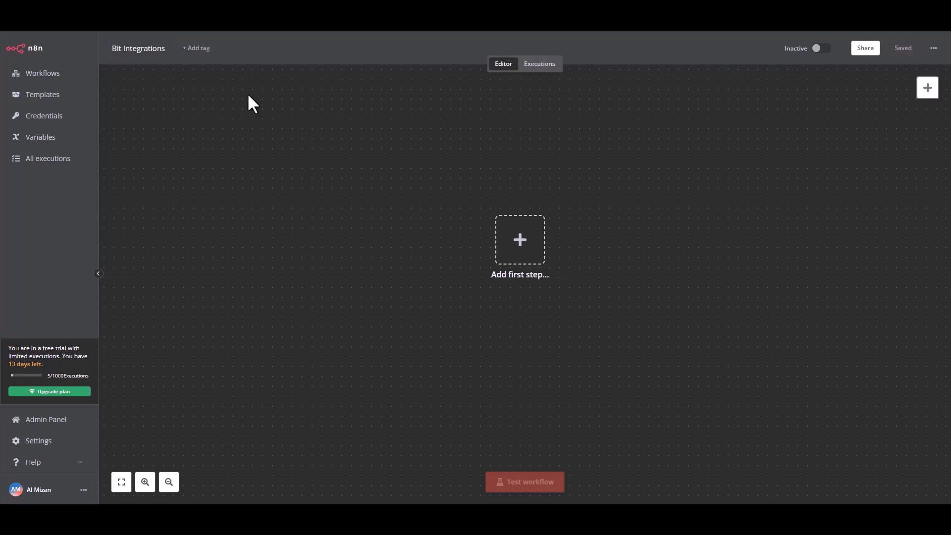
Step: Add an 'On webhook call' trigger, copy its test URL and listen for a test event
click(526, 258)
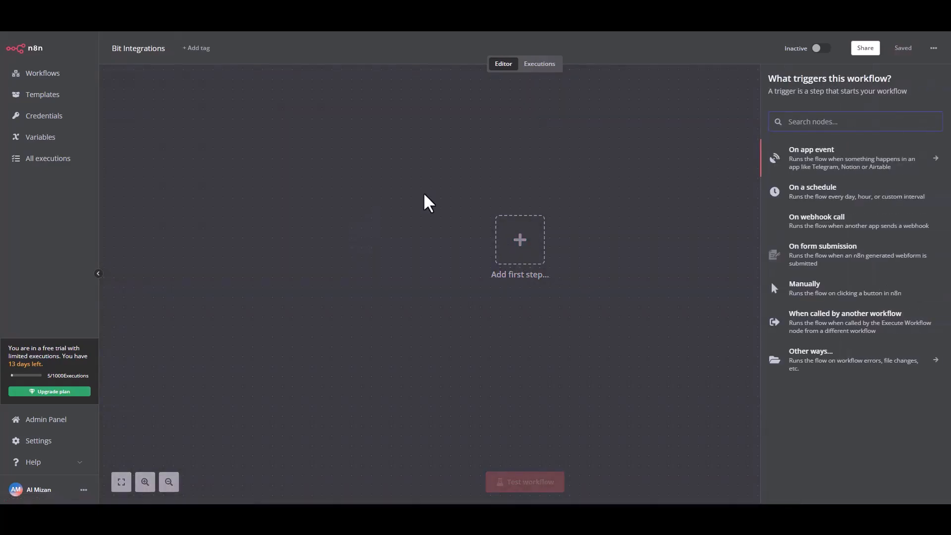
click(797, 223)
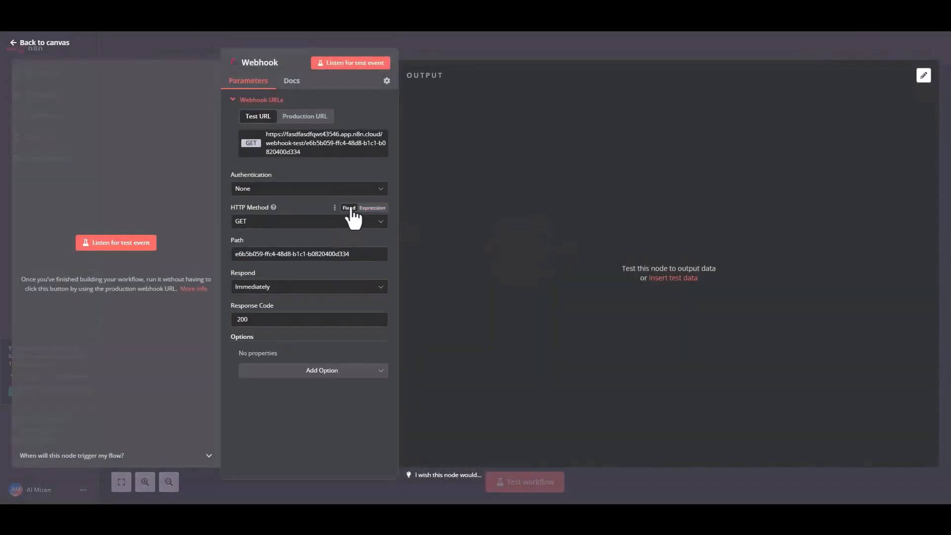
click(297, 151)
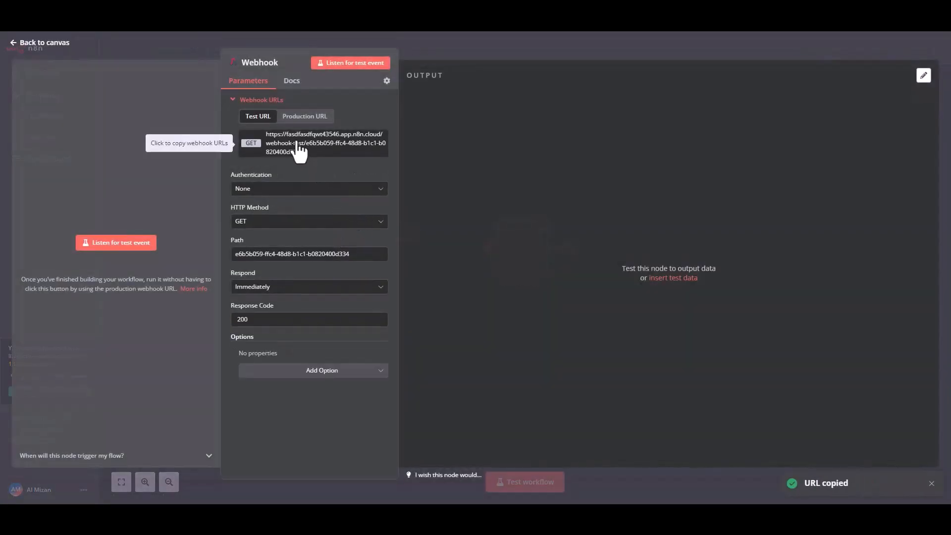
click(109, 248)
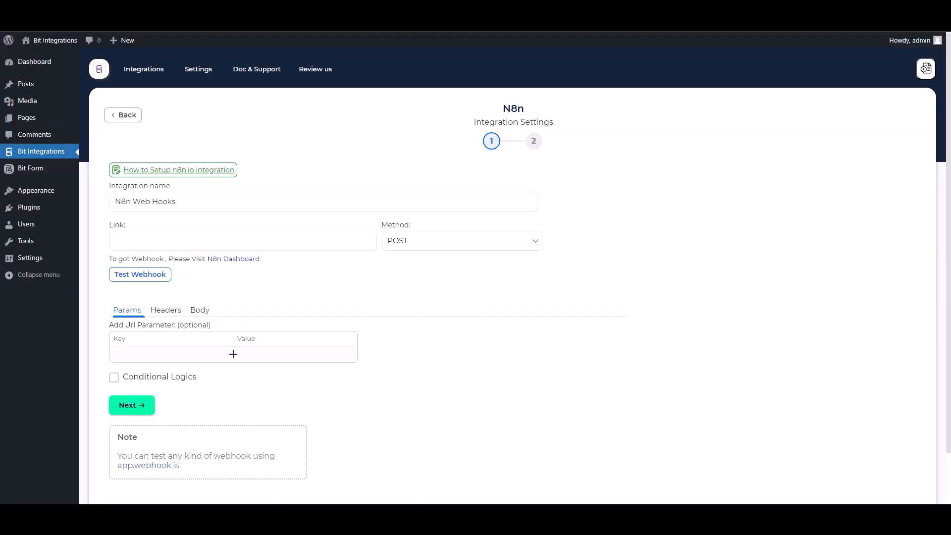
Step: Paste the n8n test webhook URL into Link and set the method to GET
click(228, 246)
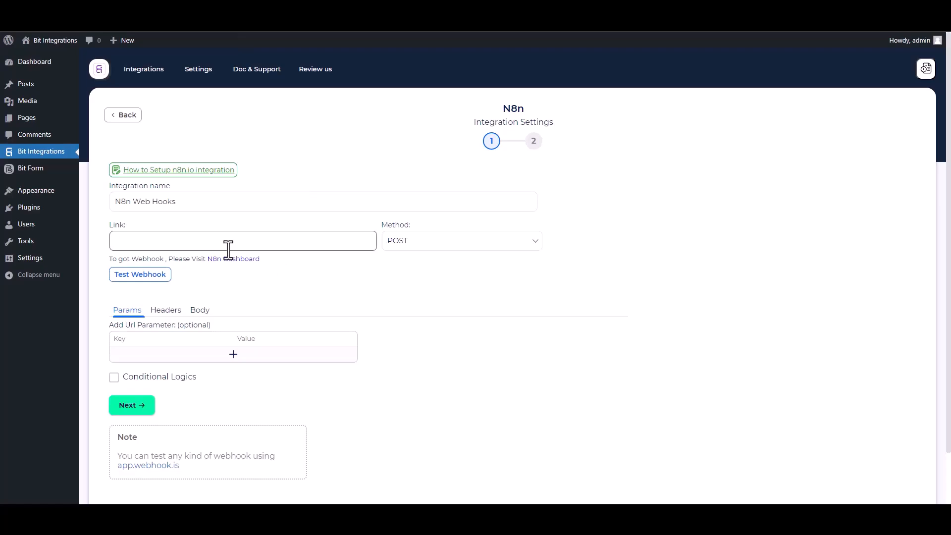
key(ctrl+v)
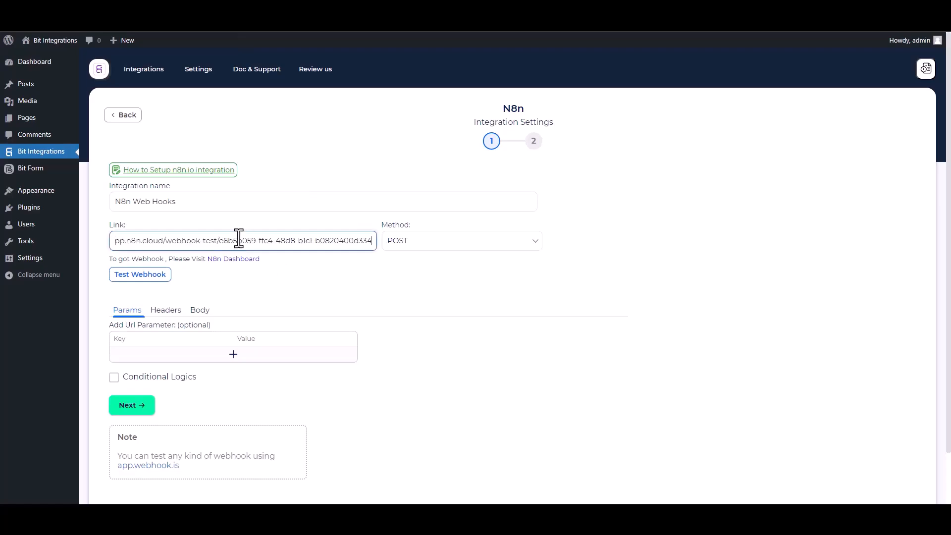
click(426, 241)
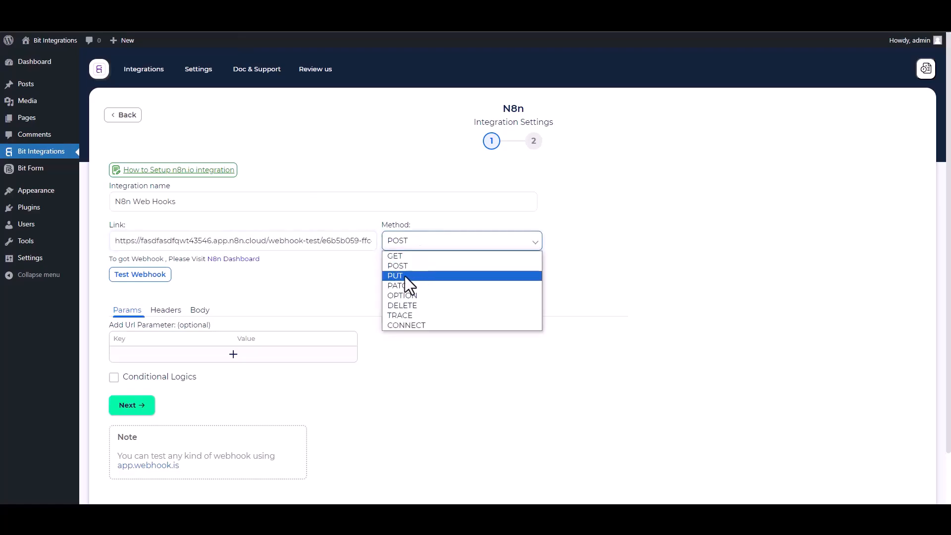
click(396, 255)
scroll(221, 297, down, 1)
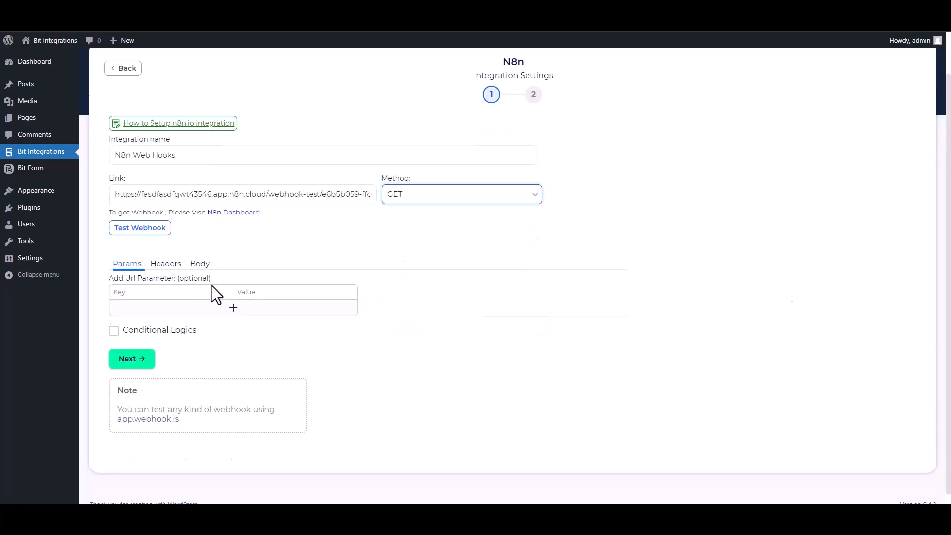
Step: Add two URL parameters mapped to the Name and Email form fields with matching keys
click(224, 313)
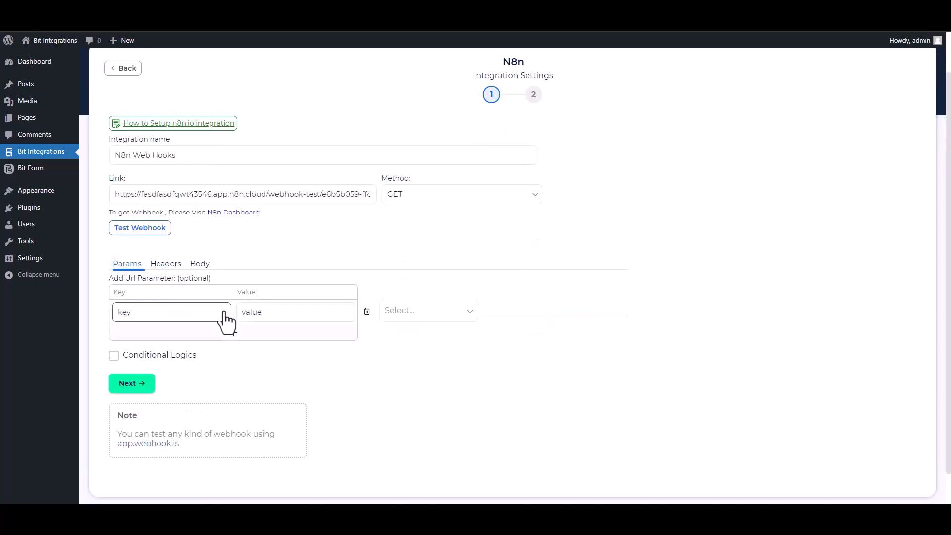
click(396, 310)
click(397, 333)
click(165, 314)
double_click(152, 312)
click(218, 332)
click(399, 336)
click(403, 378)
click(164, 335)
double_click(164, 337)
text(Email)
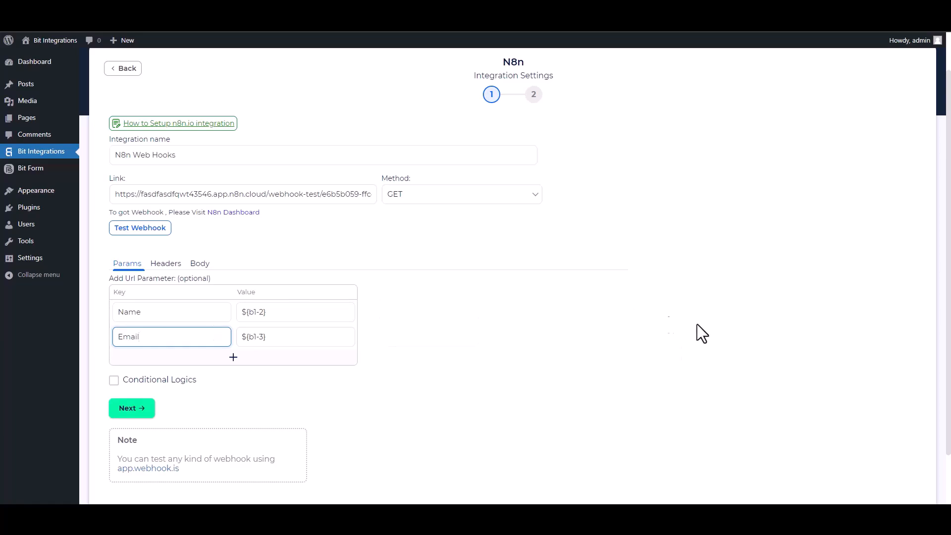
Step: Toggle Conditional Logics on and back off, then run Test Webhook
click(113, 380)
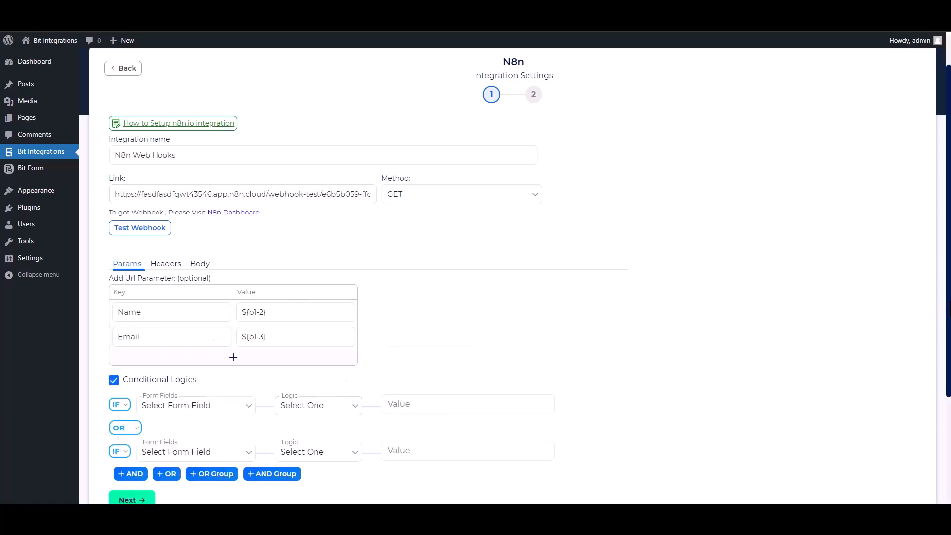
scroll(314, 381, down, 2)
drag(950, 360, 950, 368)
click(469, 326)
click(113, 295)
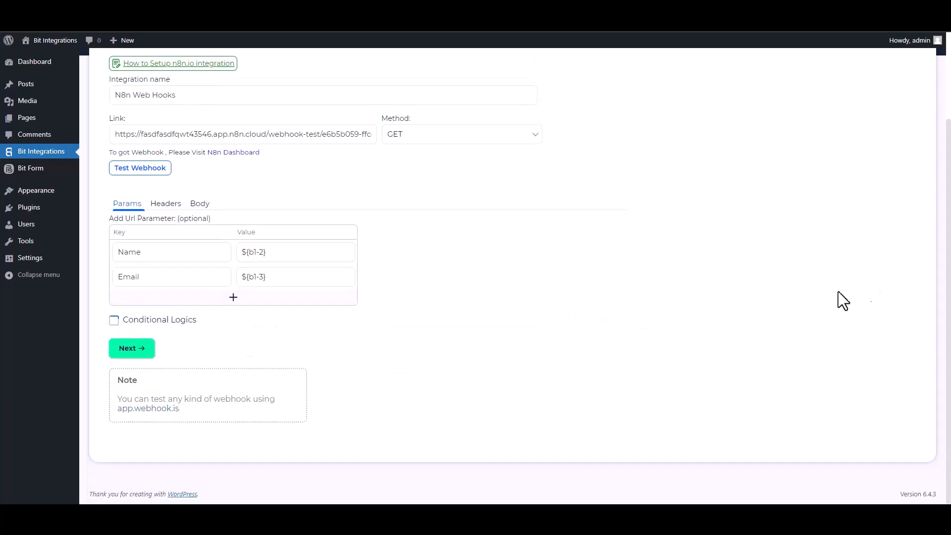
scroll(155, 269, up, 2)
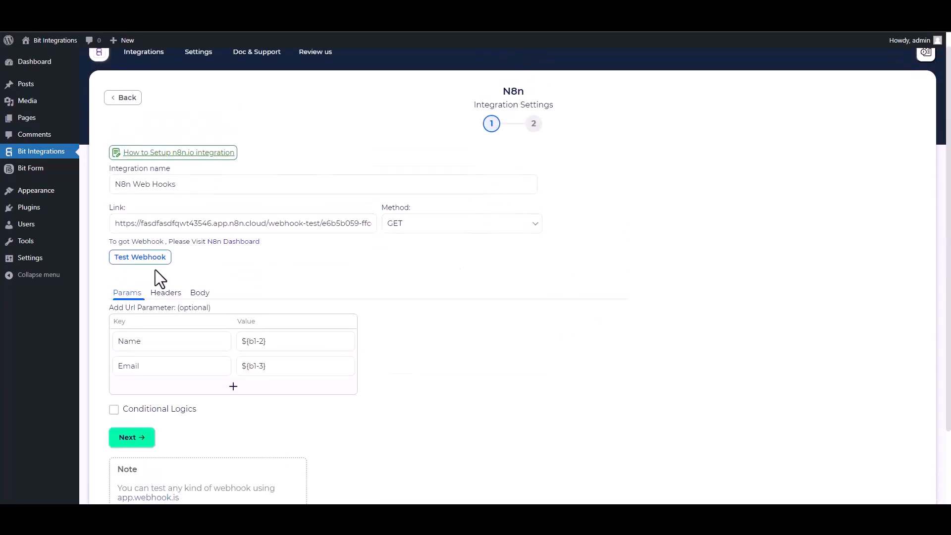
click(155, 270)
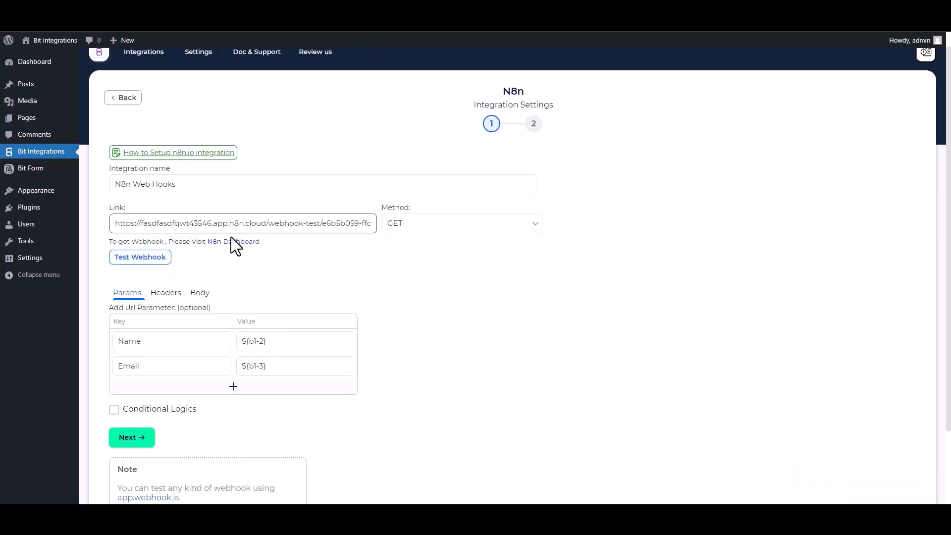
Step: Advance to the final step and Finish & Save the N8n integration
click(142, 437)
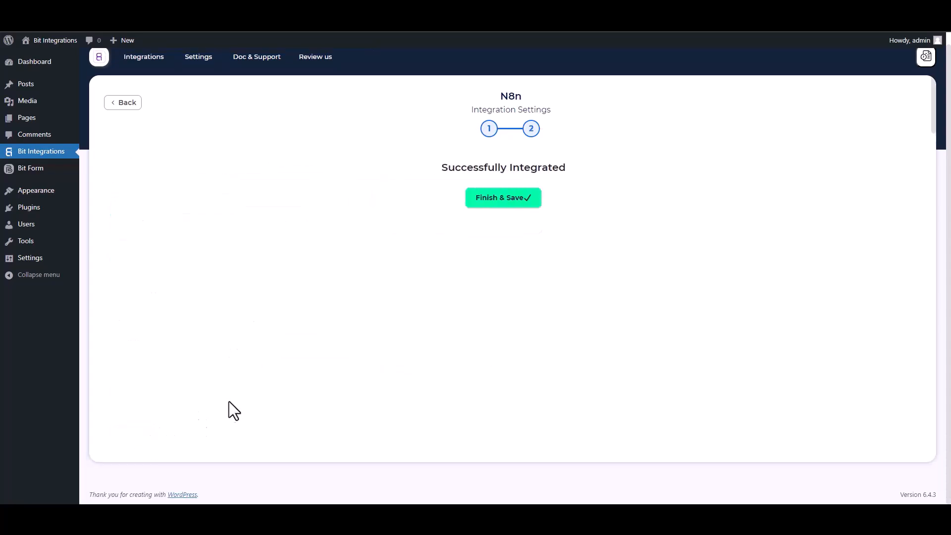
click(525, 202)
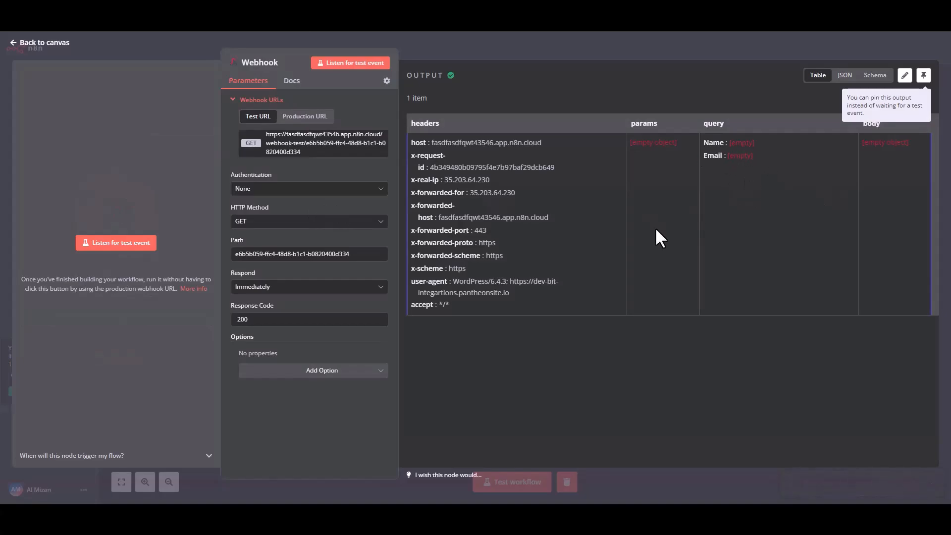
Step: Back on the canvas, run the Webhook node to await a test event, then return to the form
click(27, 46)
mouse_move(517, 216)
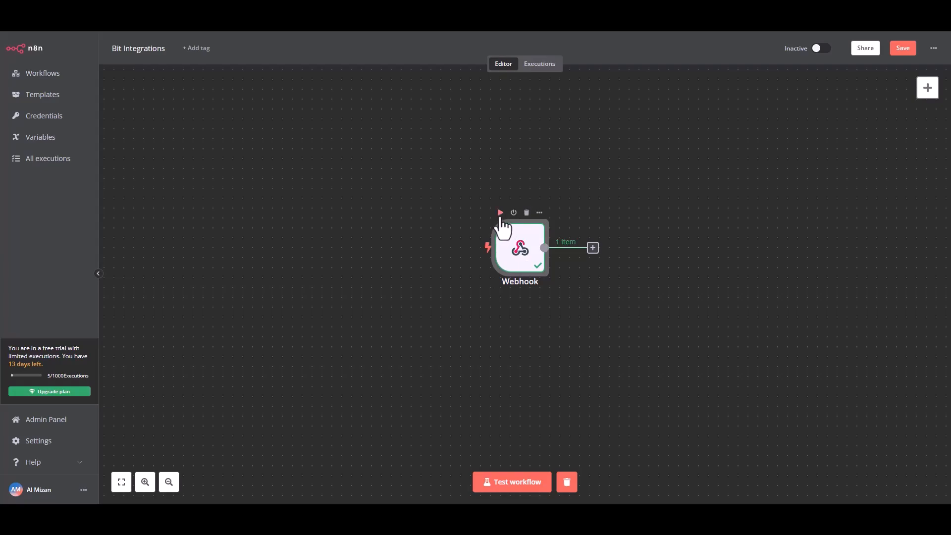
click(501, 215)
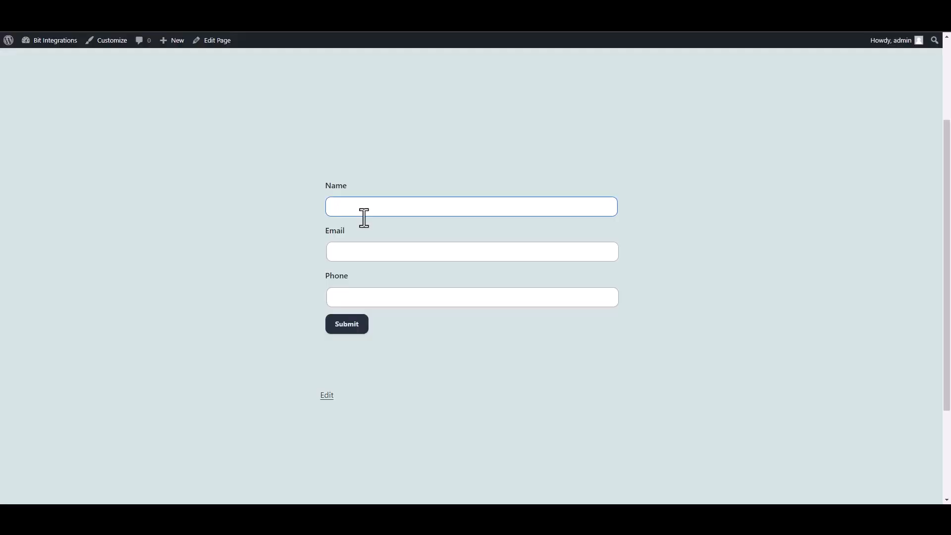
click(364, 206)
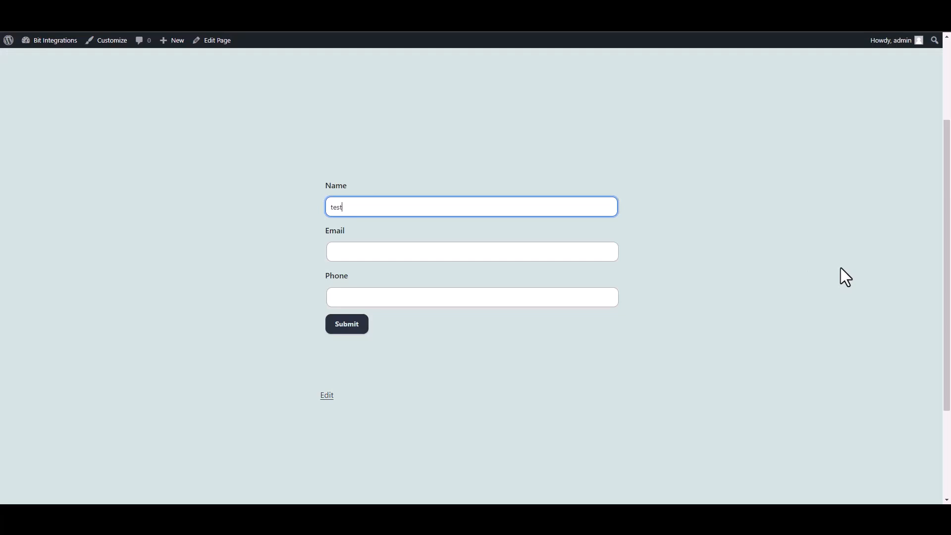
Step: Enter a test email in the contact form and submit it to trigger the webhook
click(586, 250)
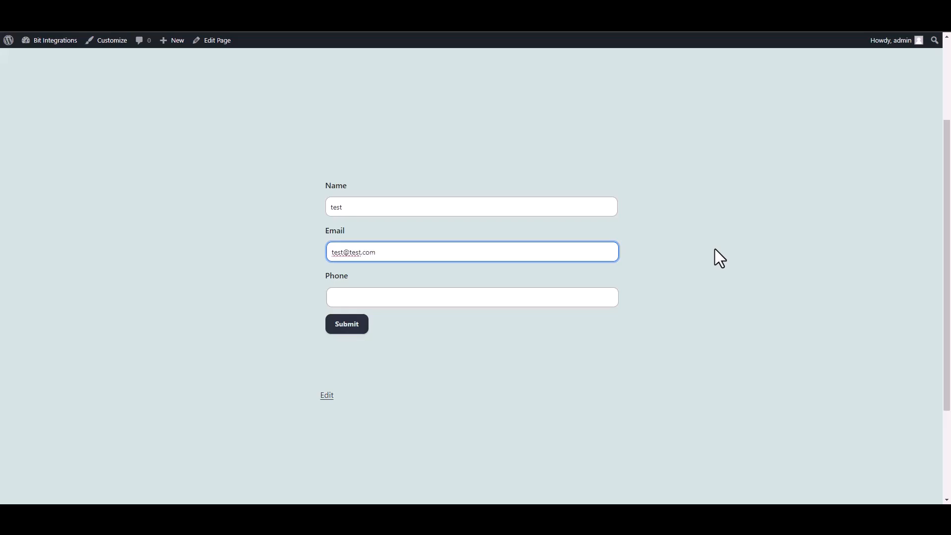
click(355, 328)
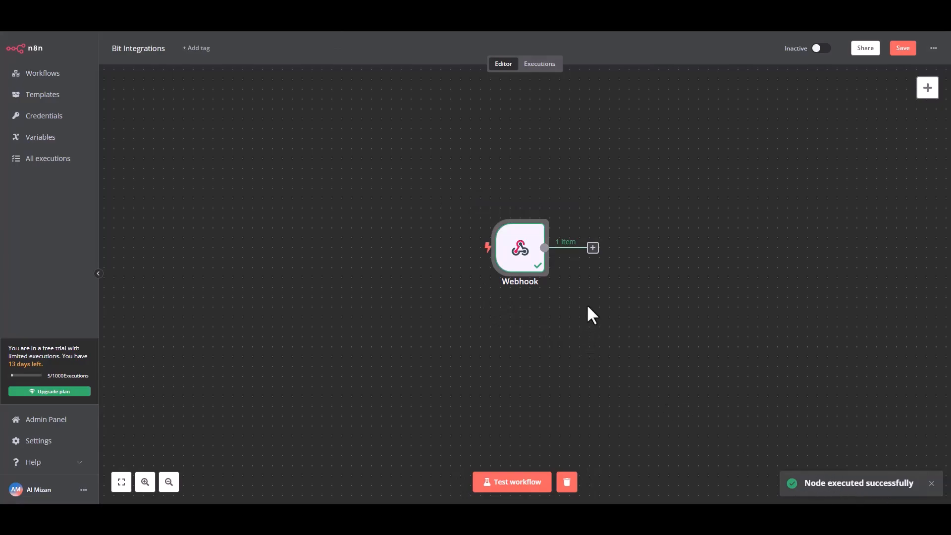
Step: Add a MailerLite 'Create a subscriber' action node after the Webhook trigger
click(592, 248)
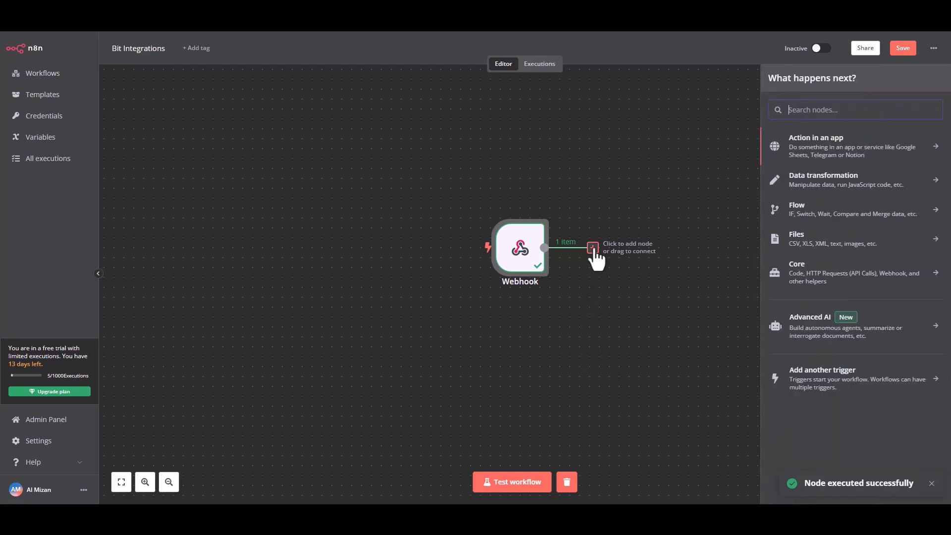
click(836, 150)
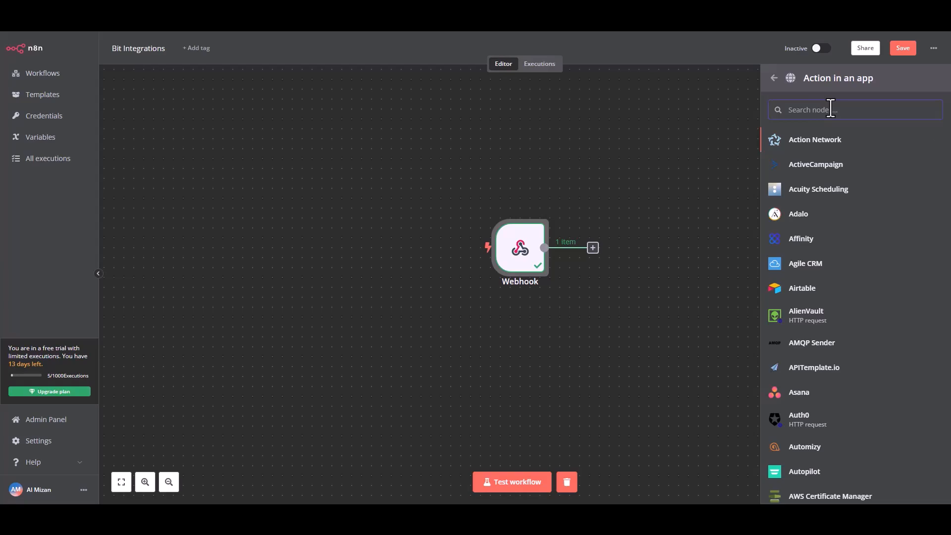
text(mail)
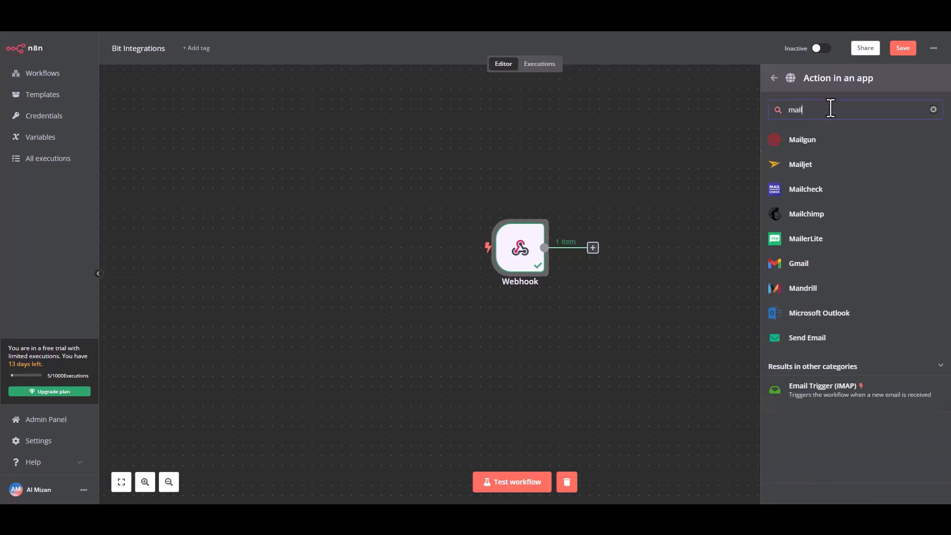
text(er)
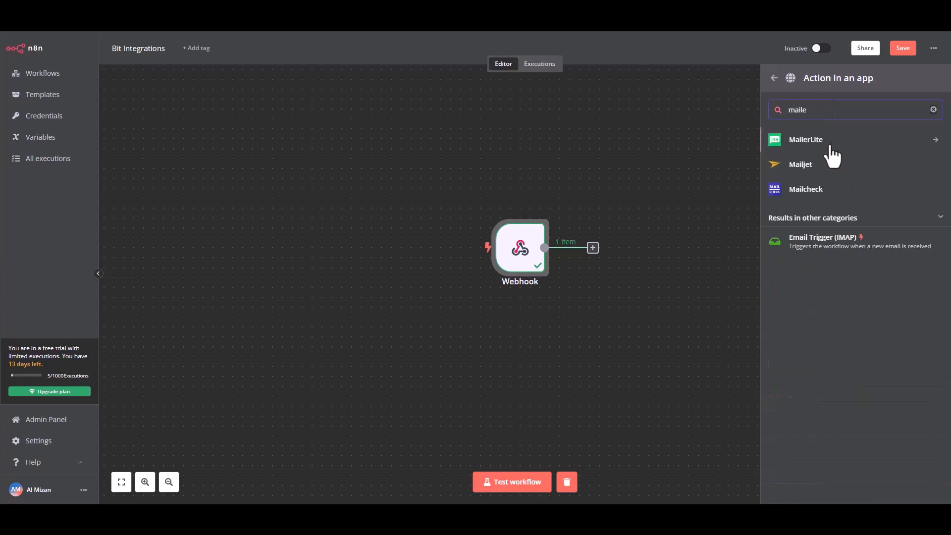
click(825, 140)
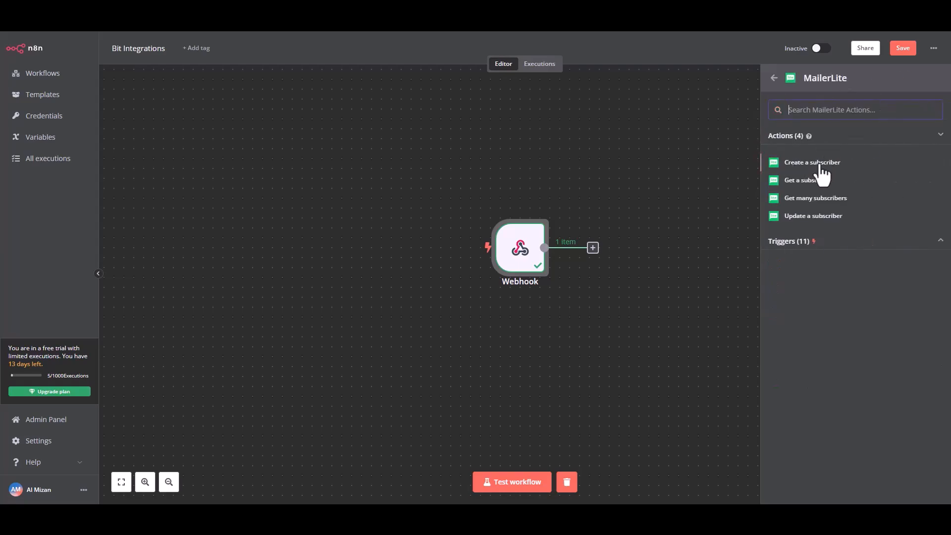
click(819, 167)
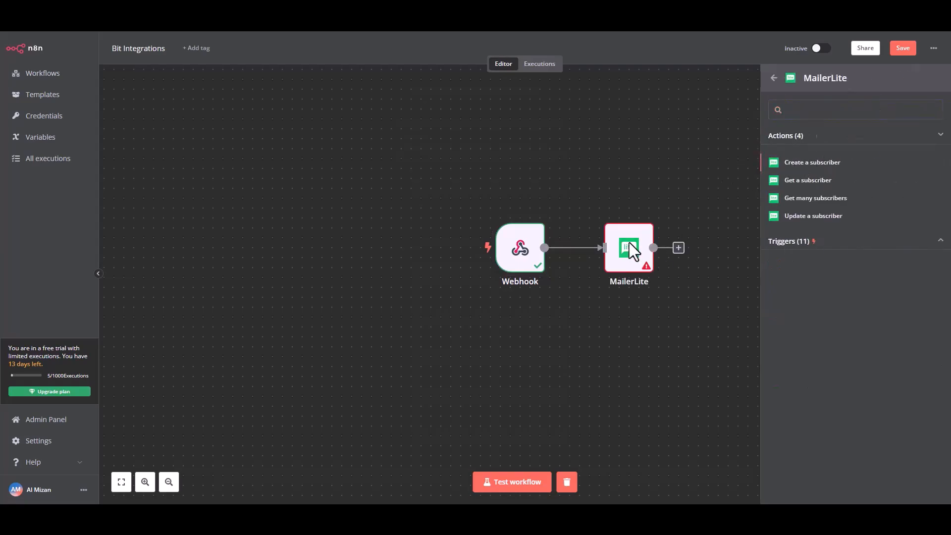
Step: Map the webhook's query Email to the subscriber Email and query Name to an added Name field
double_click(629, 243)
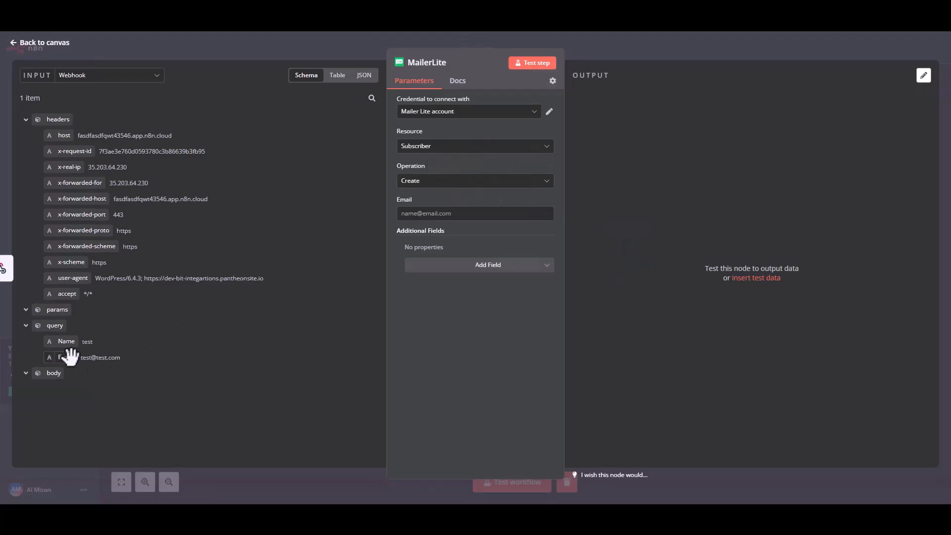
drag(64, 356, 425, 217)
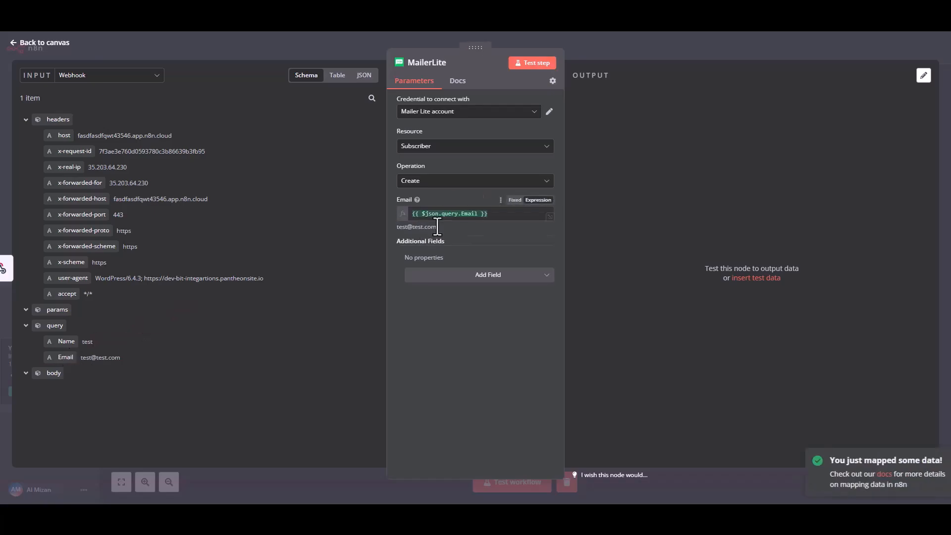
click(495, 274)
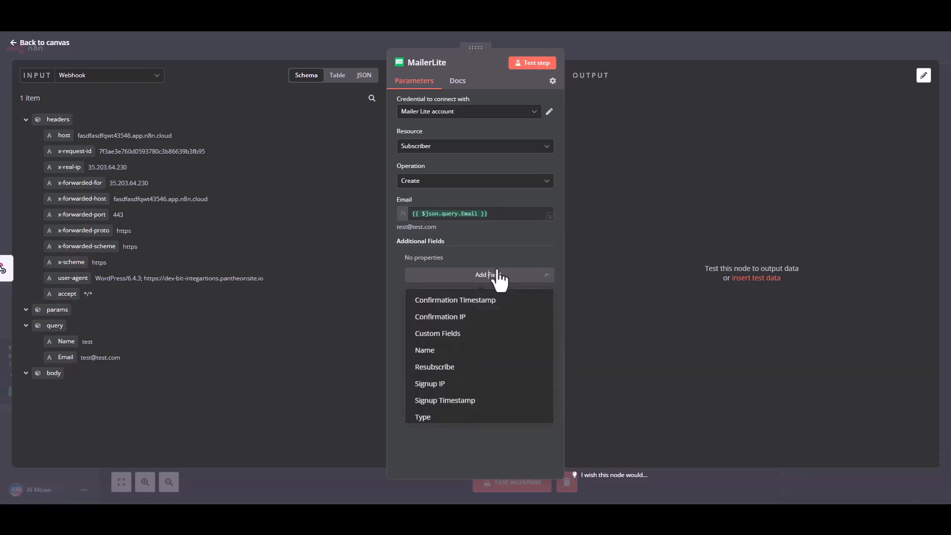
click(430, 351)
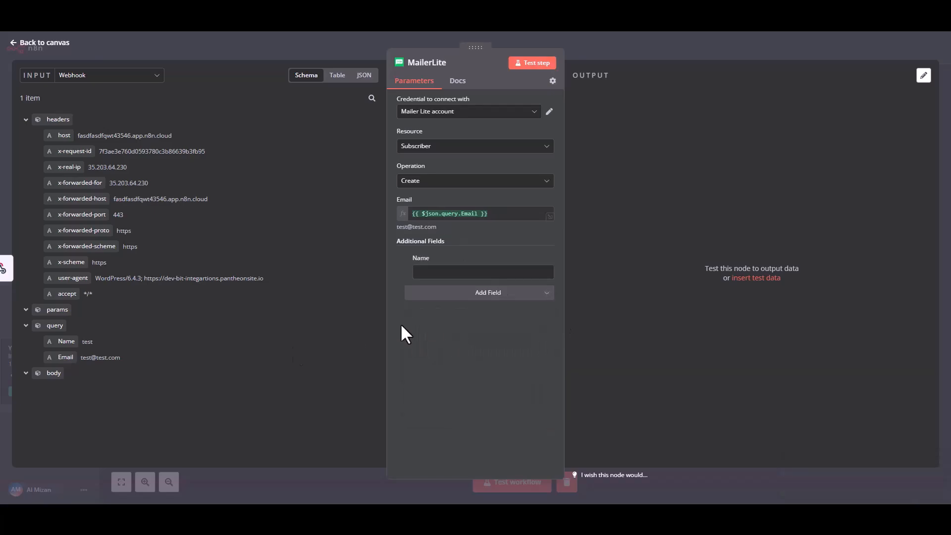
drag(61, 341, 440, 276)
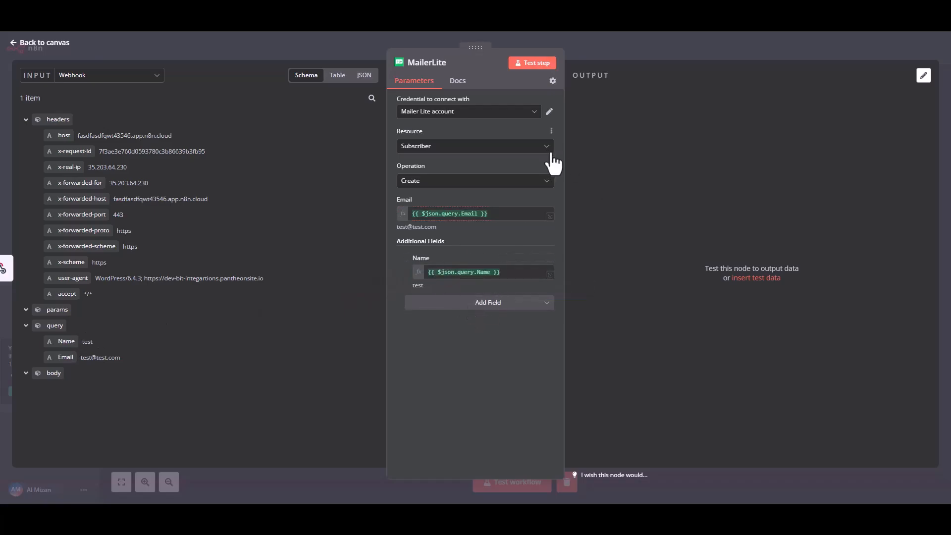
Step: Test the MailerLite step to create a subscriber, check the output, and return to the canvas
click(538, 64)
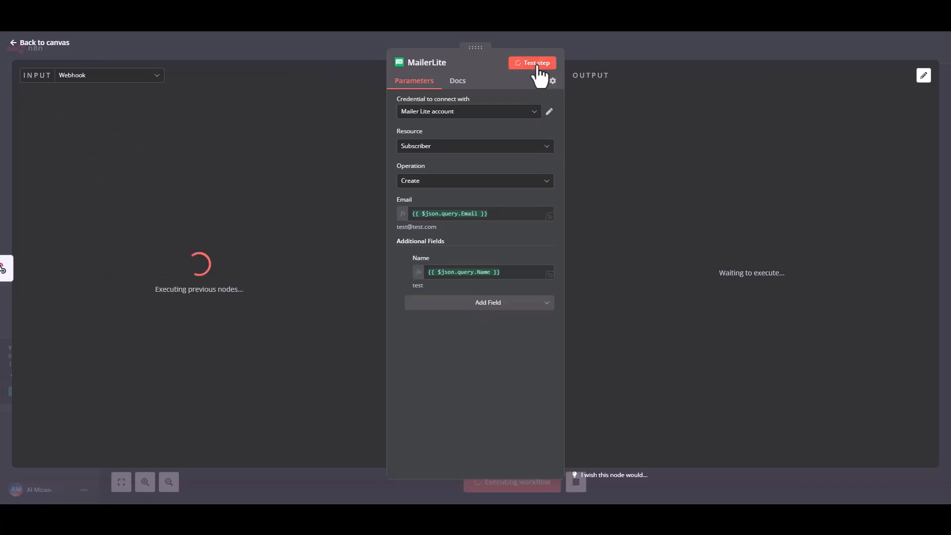
drag(603, 142, 829, 145)
click(776, 197)
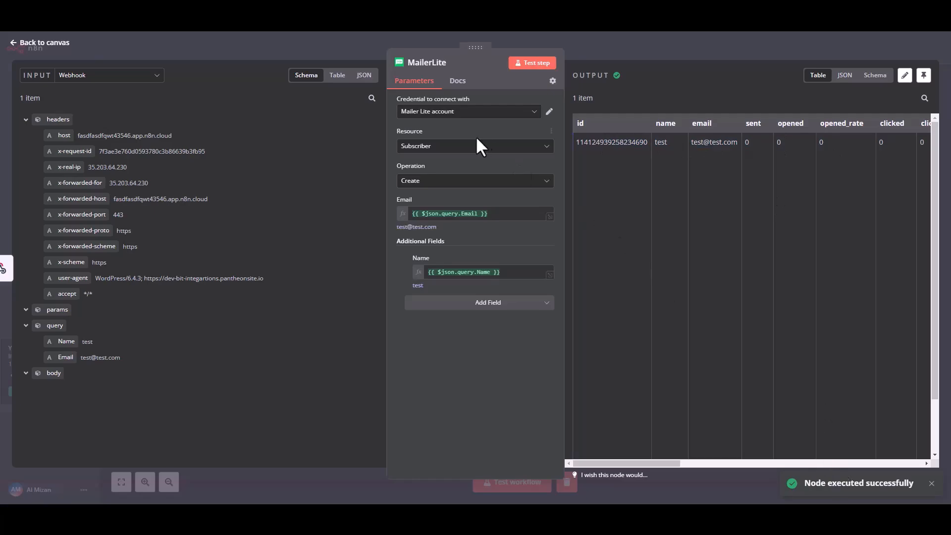
click(40, 43)
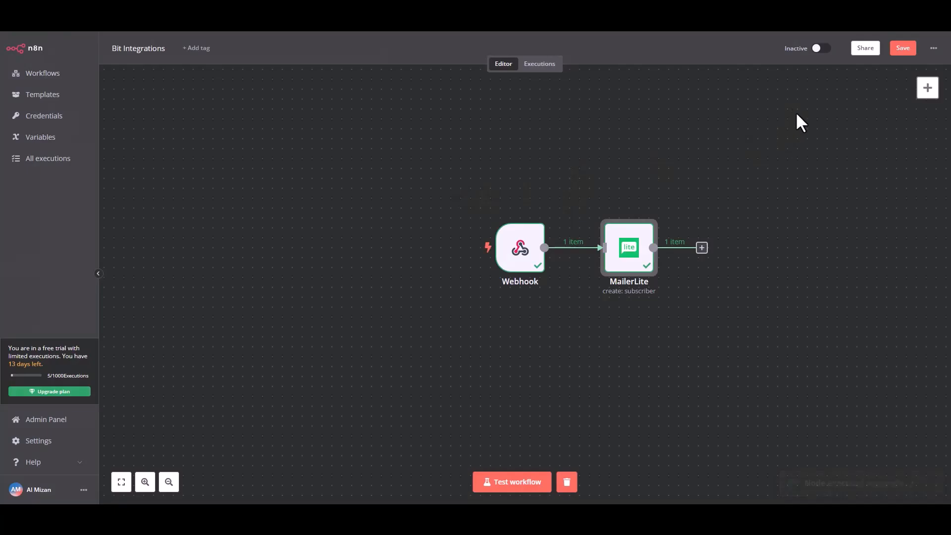
Step: Save and activate the workflow, then start Test workflow to wait for a trigger event
click(900, 50)
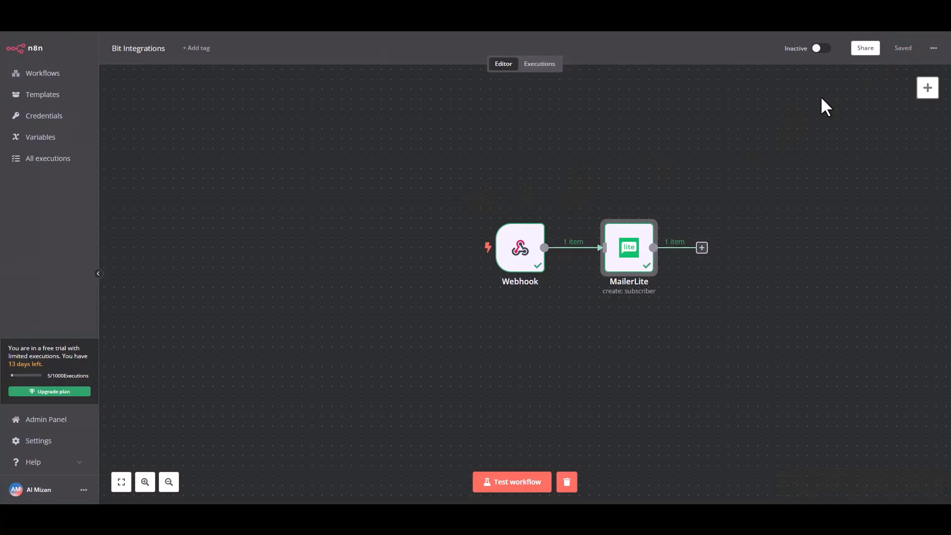
click(820, 49)
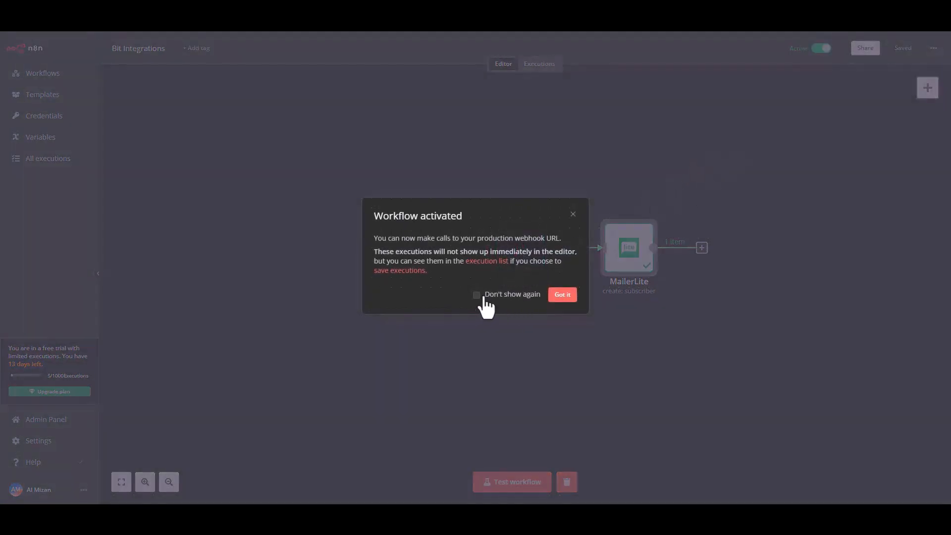
click(563, 296)
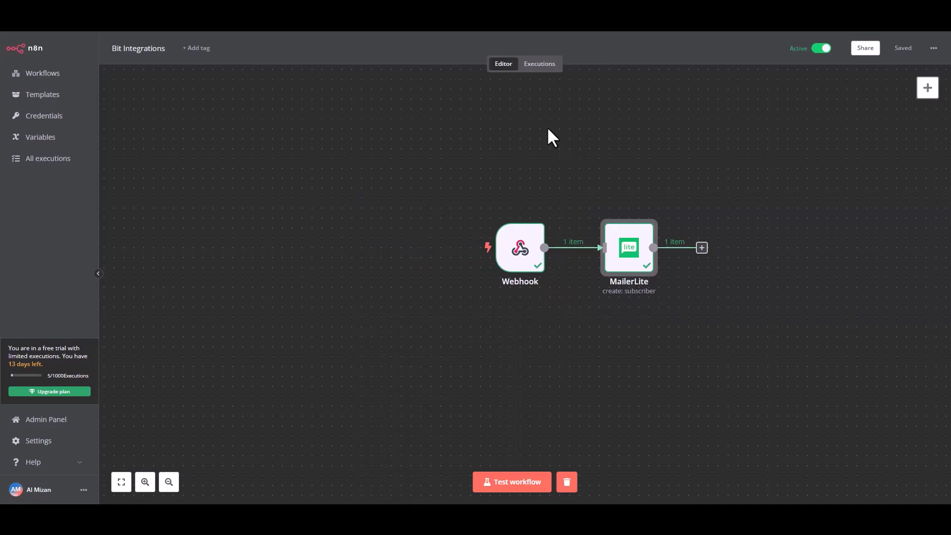
click(505, 490)
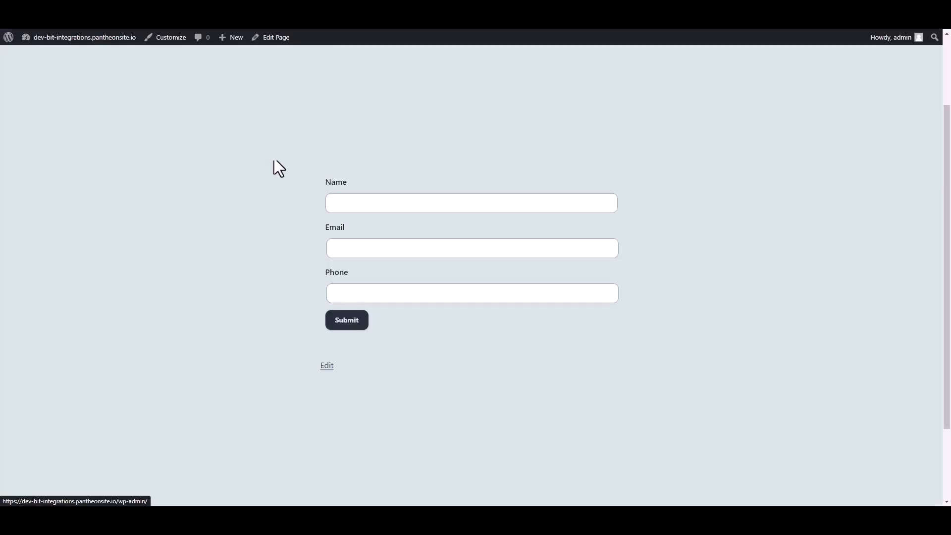
Step: Submit the contact form with name 'Bit Integrations', a support e-mail address and a phone number
click(357, 204)
text(Bit Int)
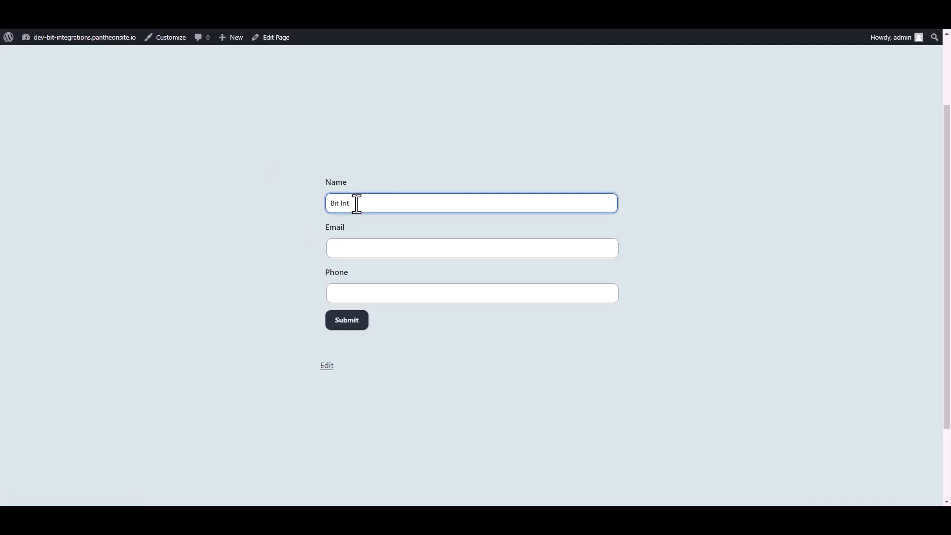
text(egrations)
click(346, 251)
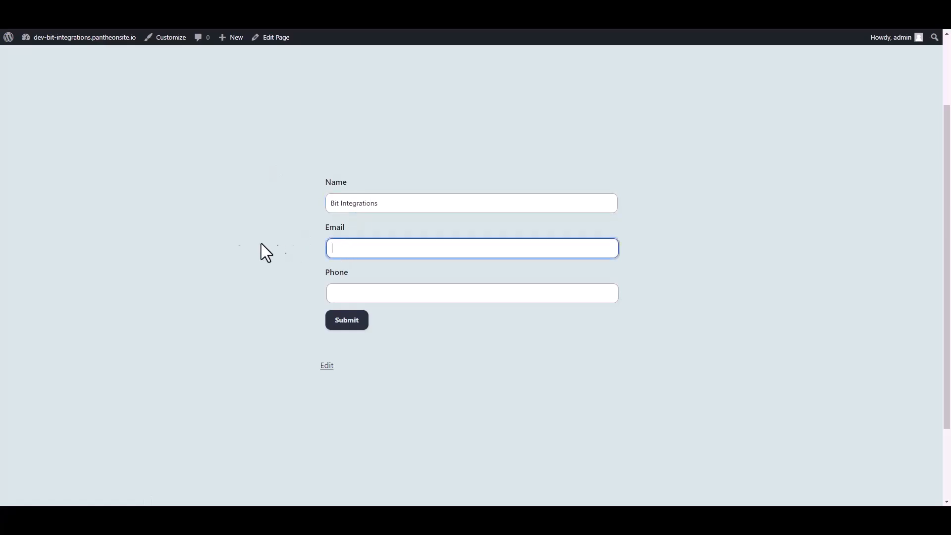
click(331, 293)
text(444555666)
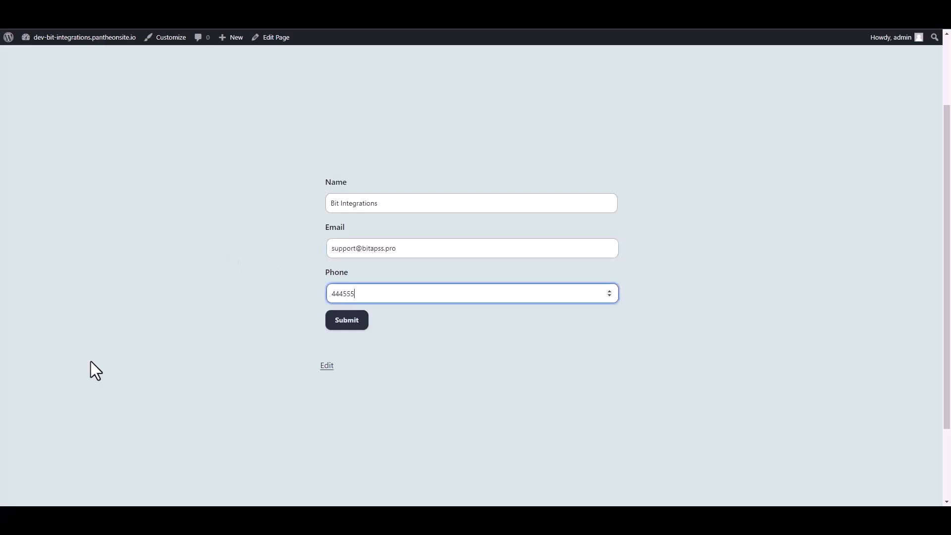
click(357, 321)
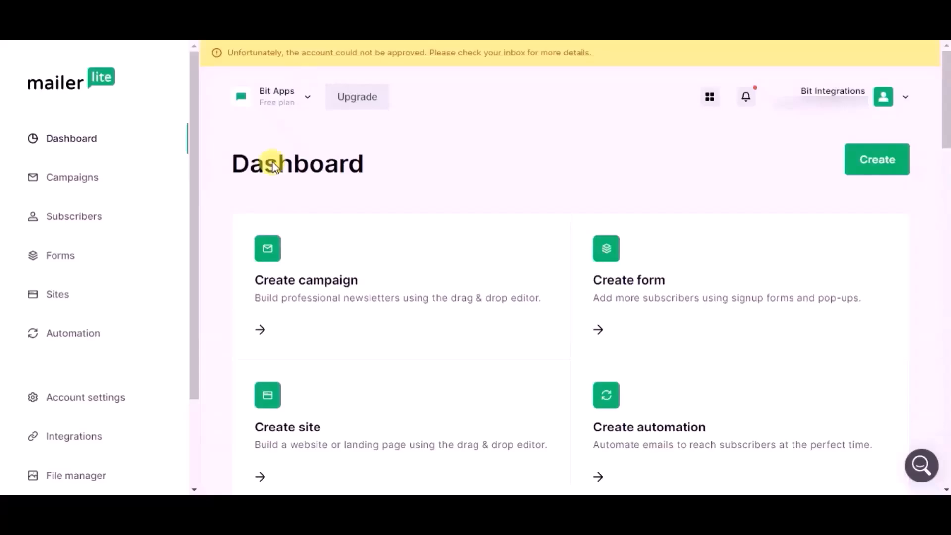
Step: Open MailerLite's Subscribers list and scroll down to the newly added active subscriber
click(98, 218)
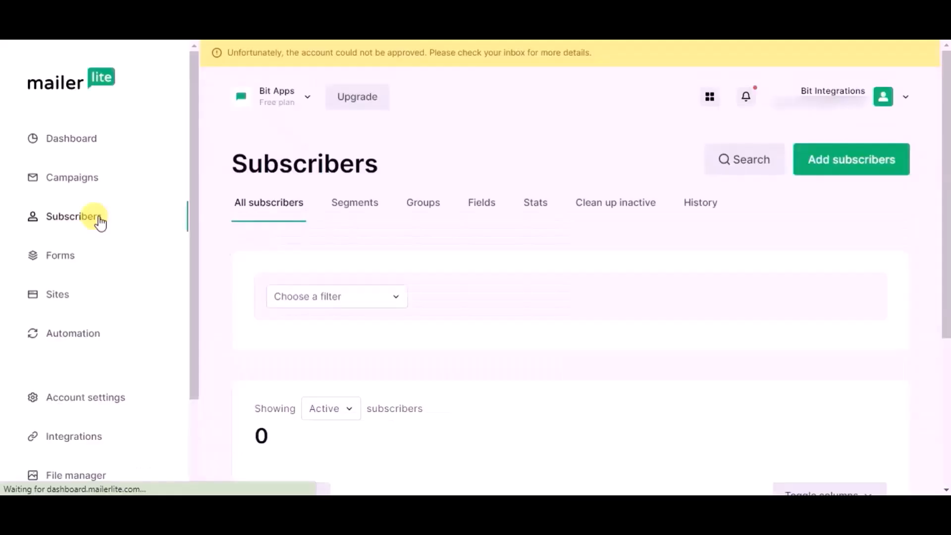
scroll(257, 255, down, 1)
scroll(257, 254, down, 3)
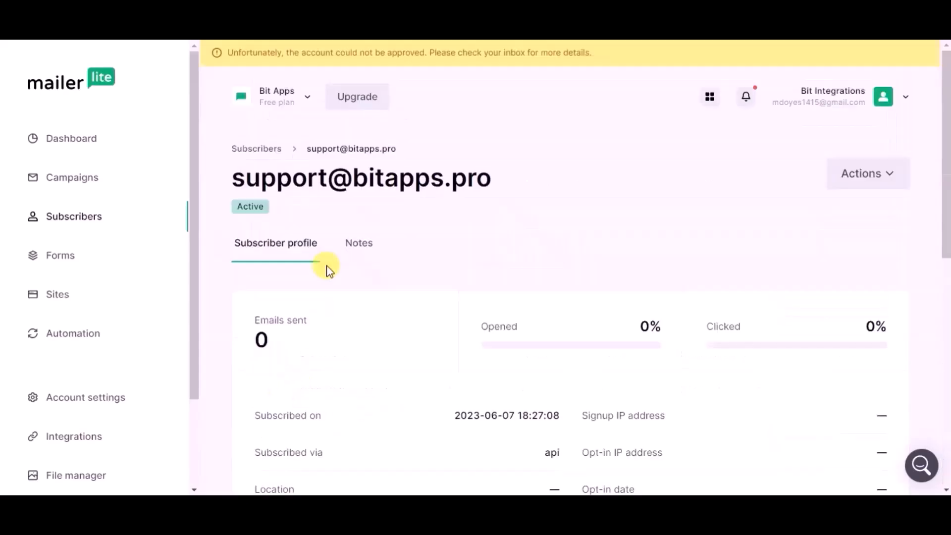
scroll(326, 268, down, 3)
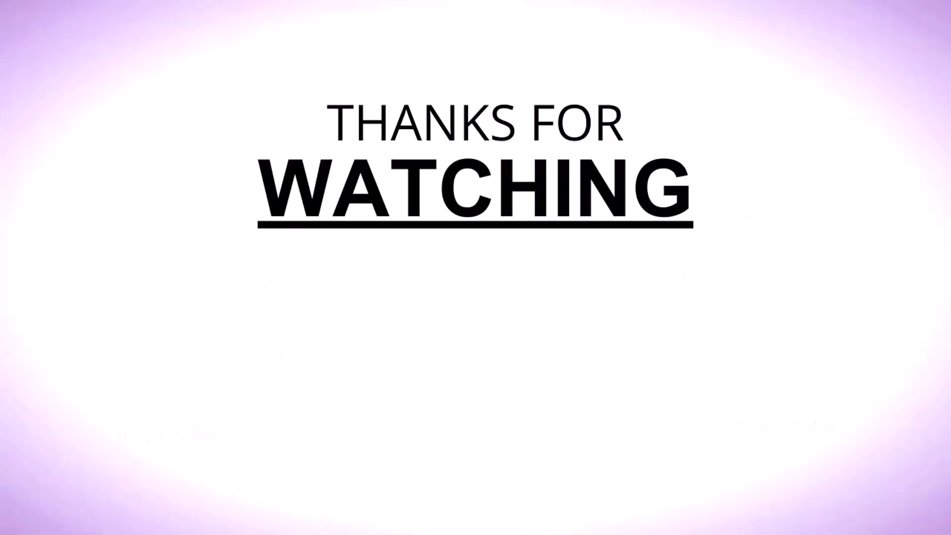